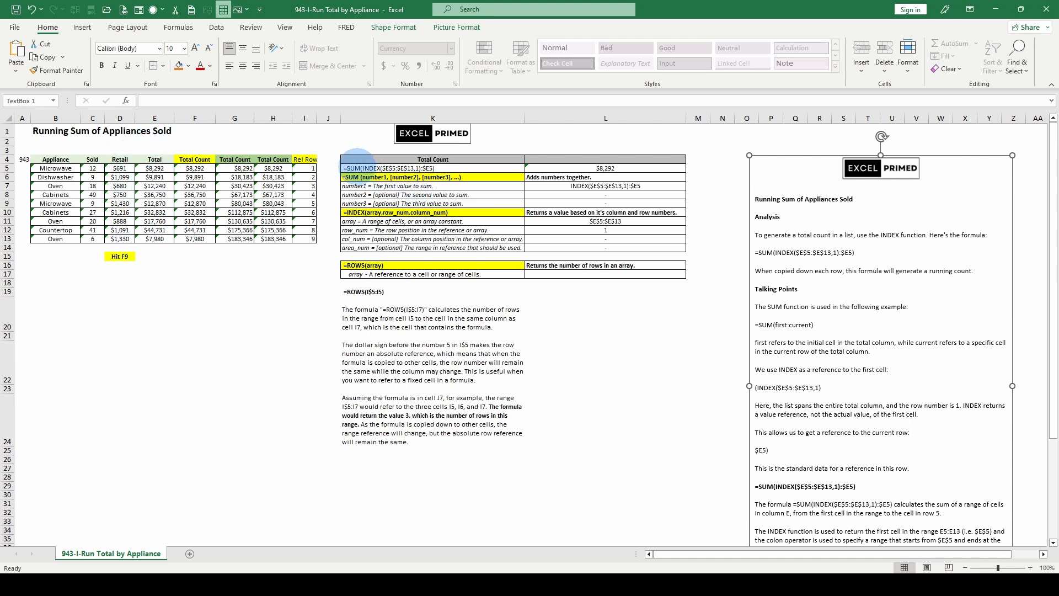
Inspect the running-total formula text in K5 and the ROWS formulas in cells I5, I6 and I7
{"action": "left_click", "coordinate": [361, 168]}
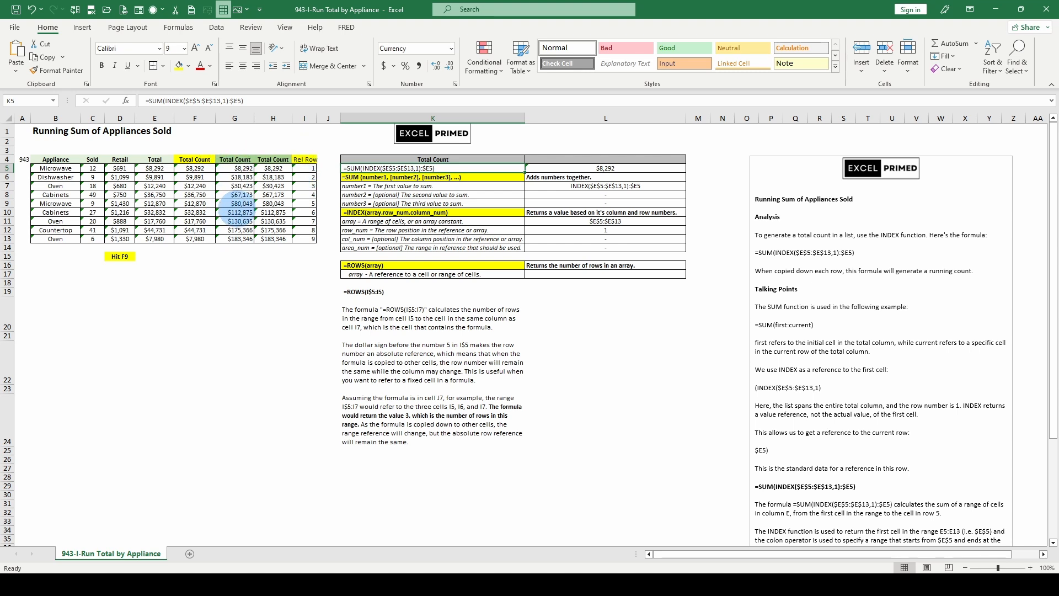
{"action": "left_click", "coordinate": [307, 168]}
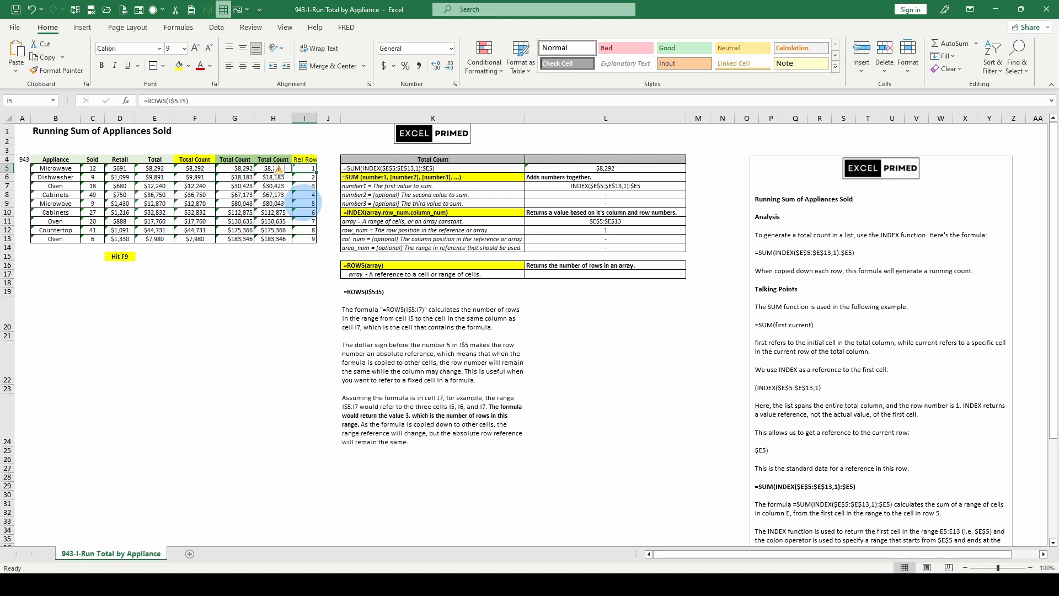
{"action": "left_click", "coordinate": [305, 176]}
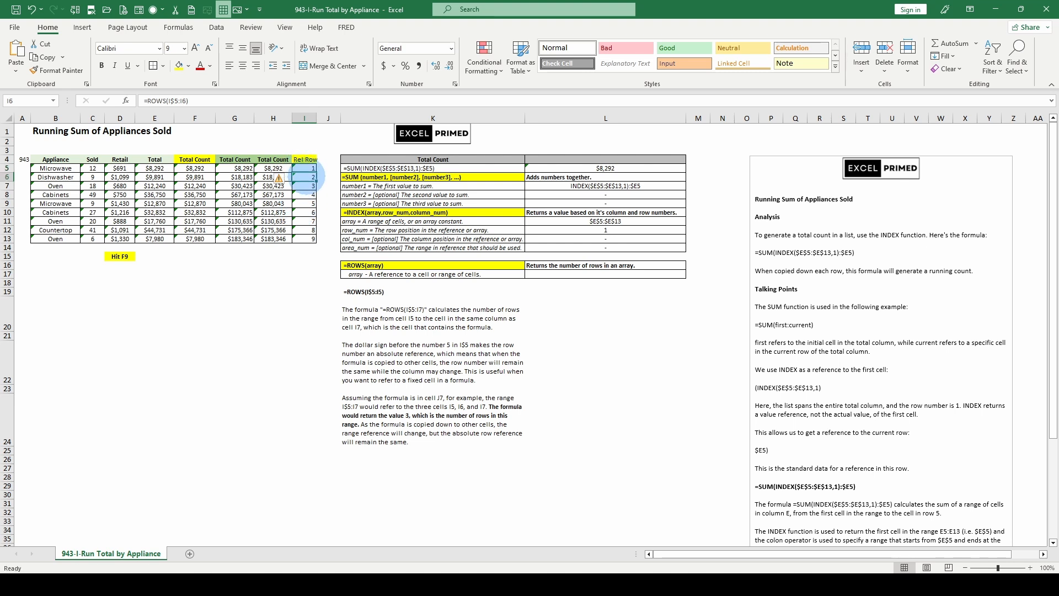
{"action": "left_click", "coordinate": [172, 100]}
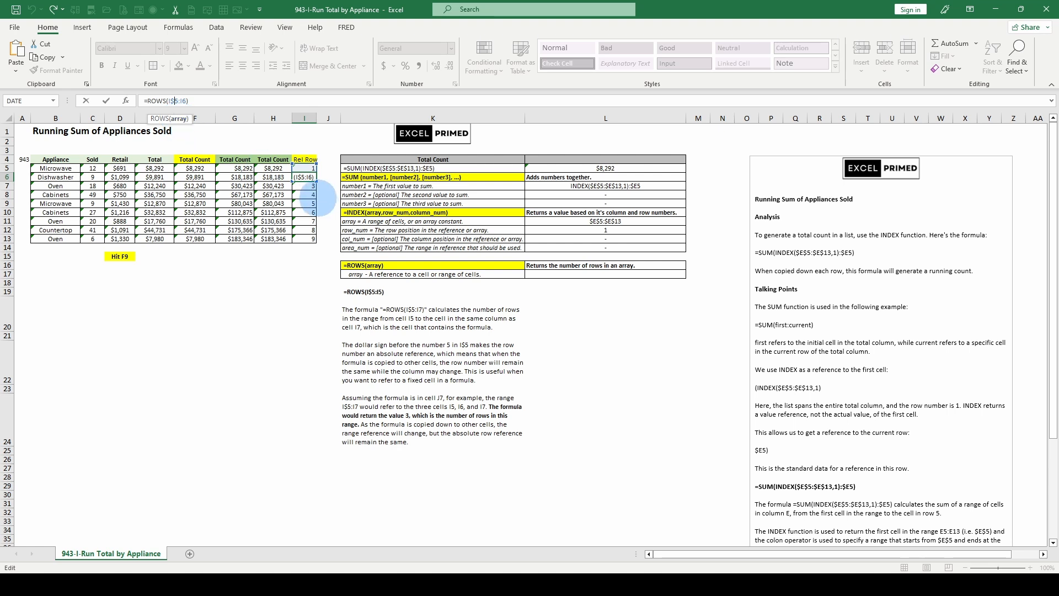
{"action": "left_click", "coordinate": [305, 177]}
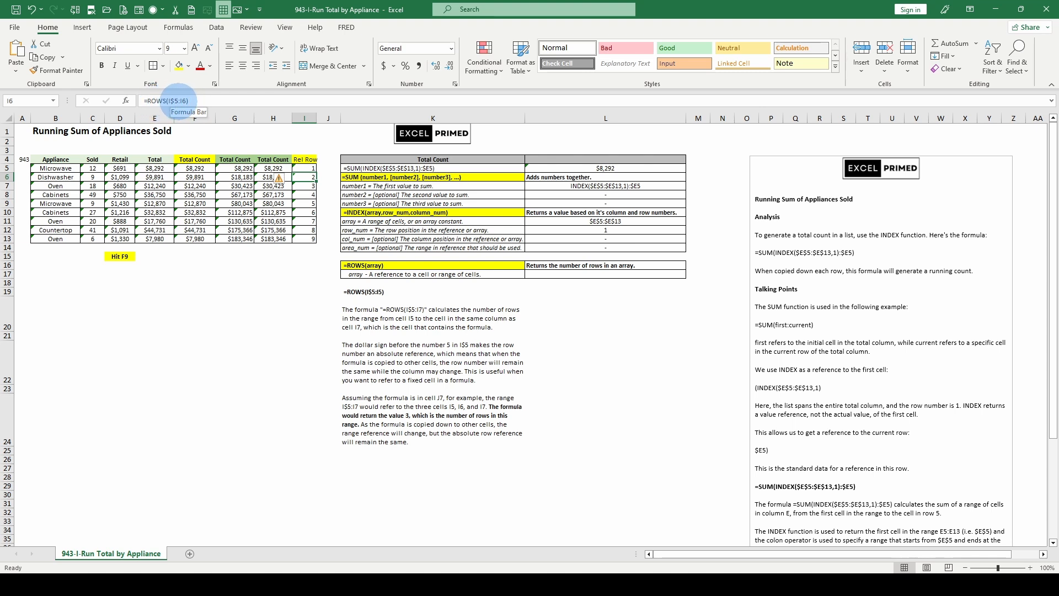
{"action": "left_click", "coordinate": [305, 186]}
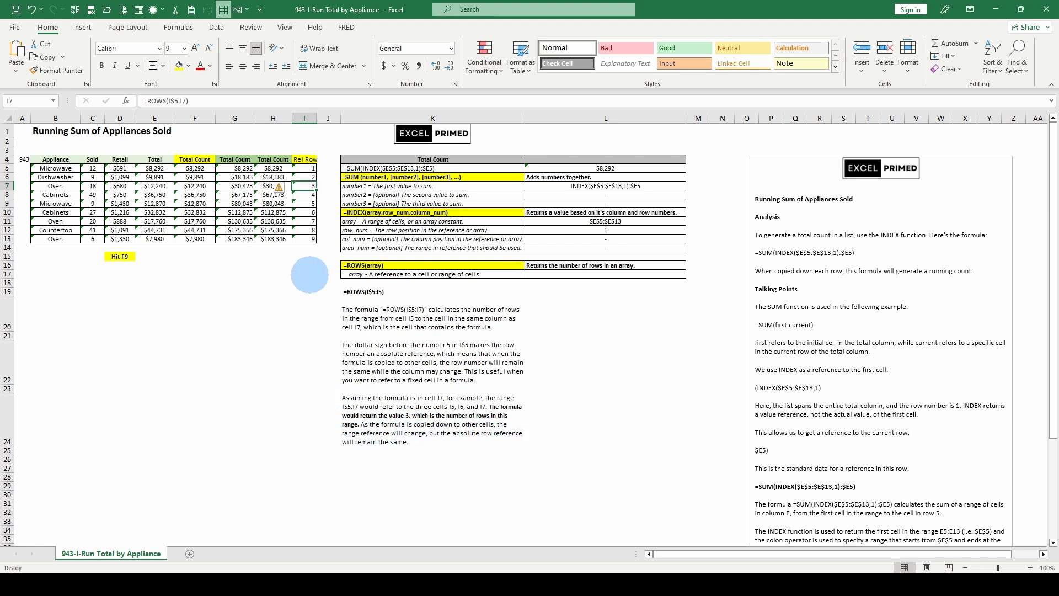
{"action": "left_click", "coordinate": [306, 168]}
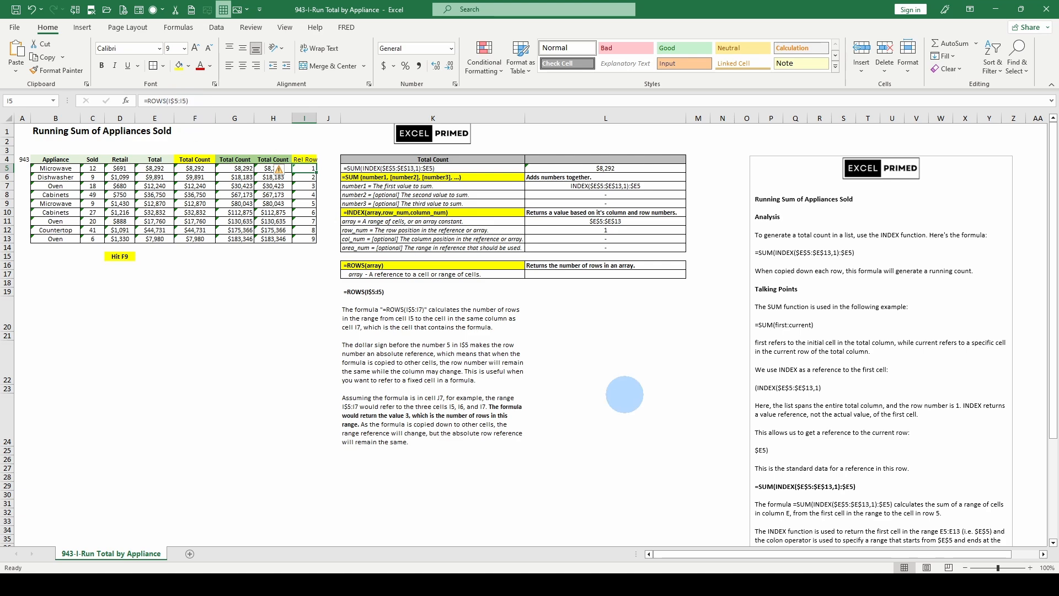
Examine the explanatory notes on the sheet about the SUM and INDEX running-total formula used in G5
{"action": "scroll", "coordinate": [639, 379], "scroll_direction": "down", "scroll_amount": 1}
{"action": "scroll", "coordinate": [638, 379], "scroll_direction": "up", "scroll_amount": 1}
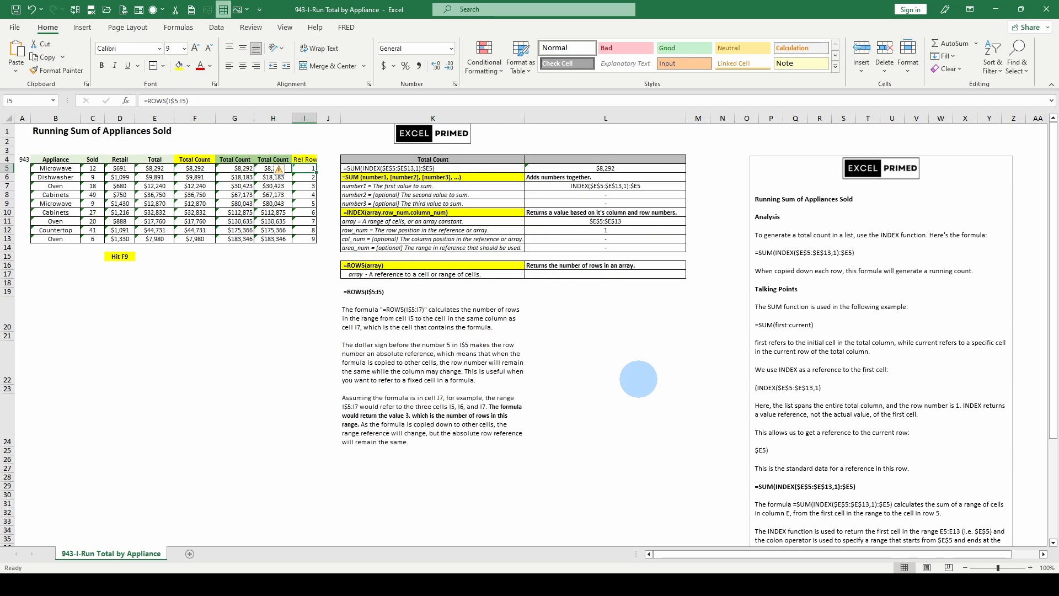
{"action": "scroll", "coordinate": [639, 379], "scroll_direction": "down", "scroll_amount": 1}
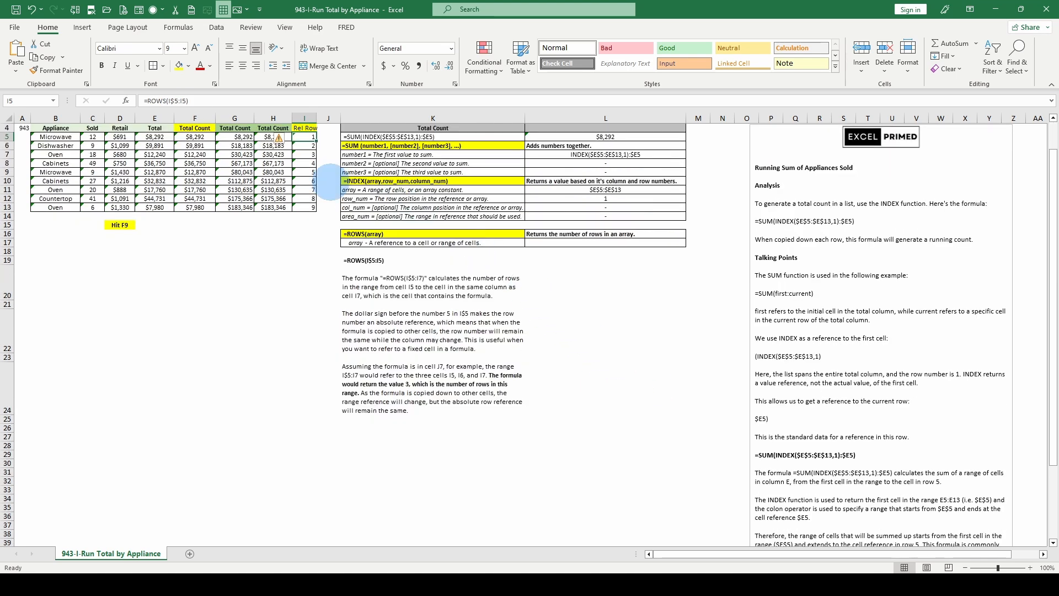
{"action": "scroll", "coordinate": [267, 189], "scroll_direction": "up", "scroll_amount": 1}
{"action": "left_click", "coordinate": [235, 167]}
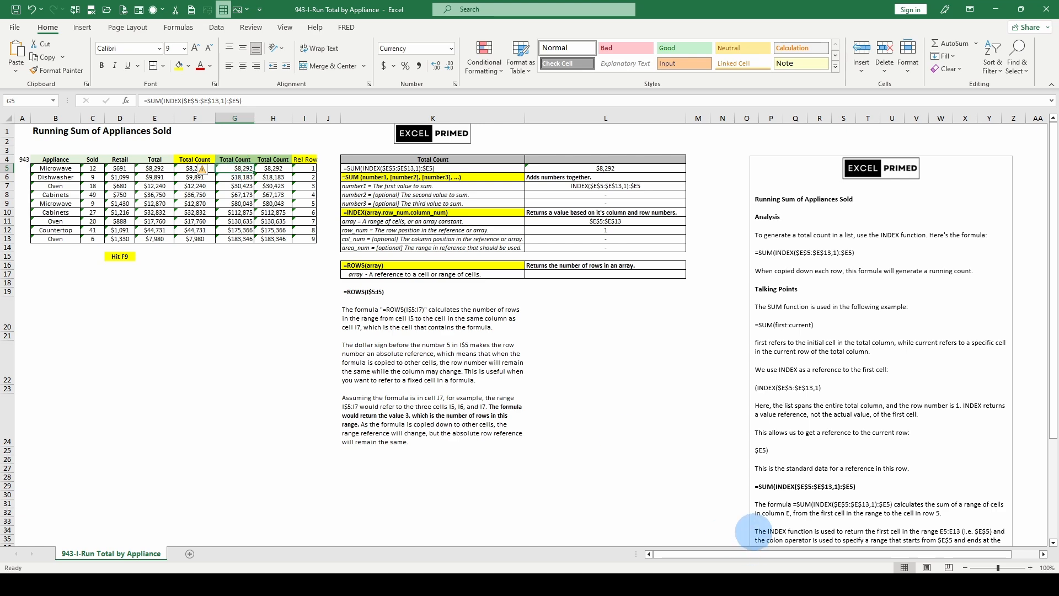
{"action": "scroll", "coordinate": [761, 524], "scroll_direction": "down", "scroll_amount": 1}
{"action": "scroll", "coordinate": [894, 454], "scroll_direction": "down", "scroll_amount": 1}
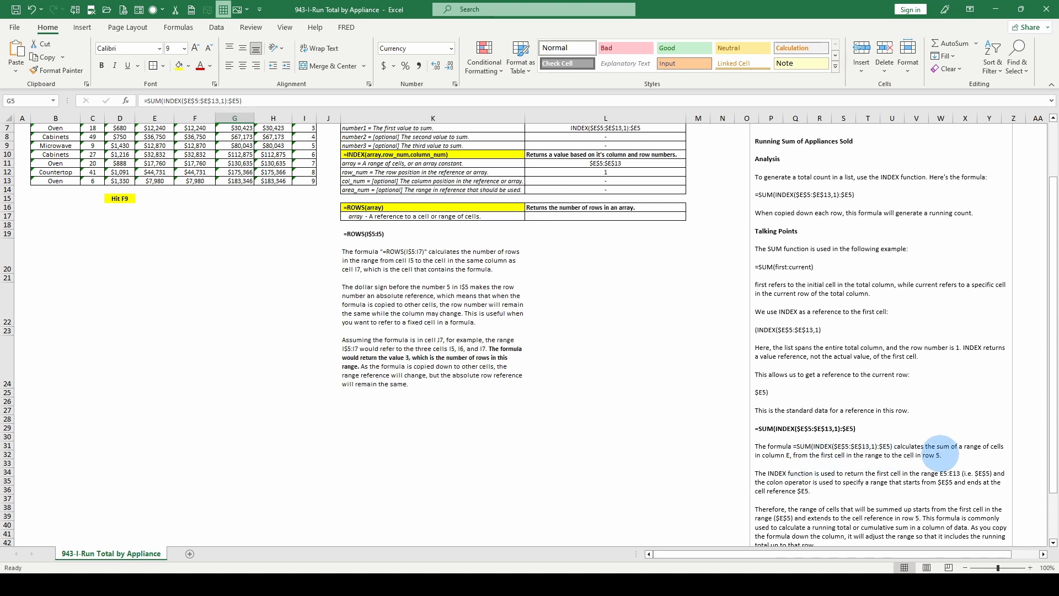
{"action": "scroll", "coordinate": [927, 444], "scroll_direction": "up", "scroll_amount": 2}
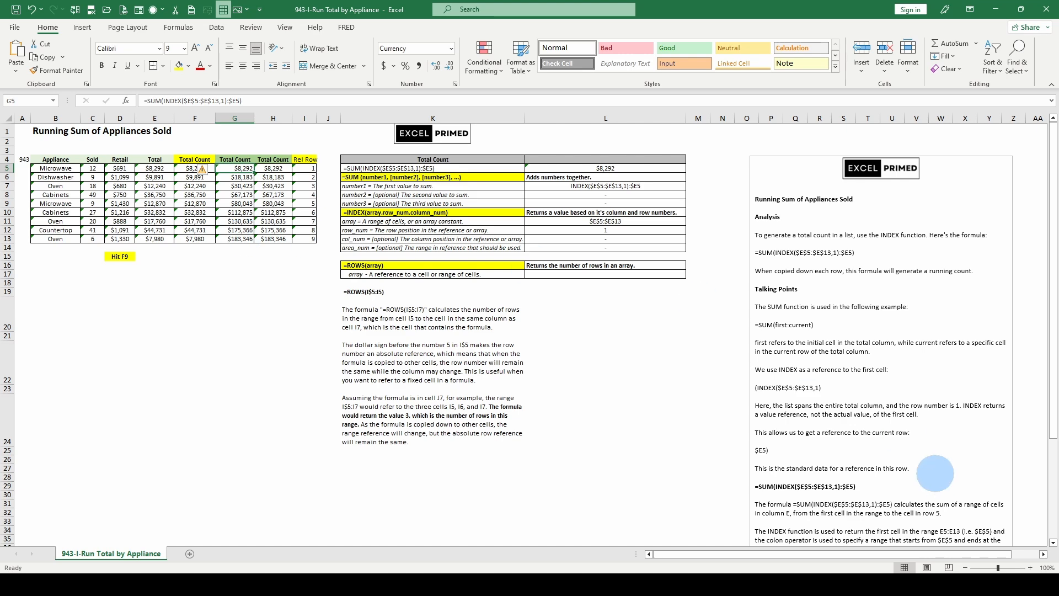
{"action": "scroll", "coordinate": [904, 452], "scroll_direction": "down", "scroll_amount": 2}
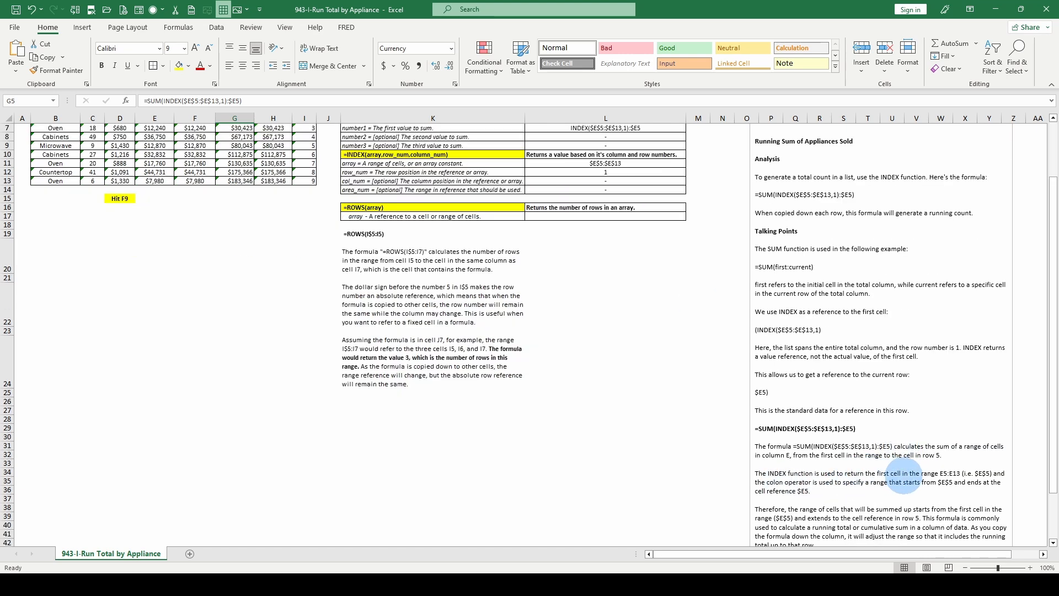
{"action": "scroll", "coordinate": [496, 419], "scroll_direction": "up", "scroll_amount": 2}
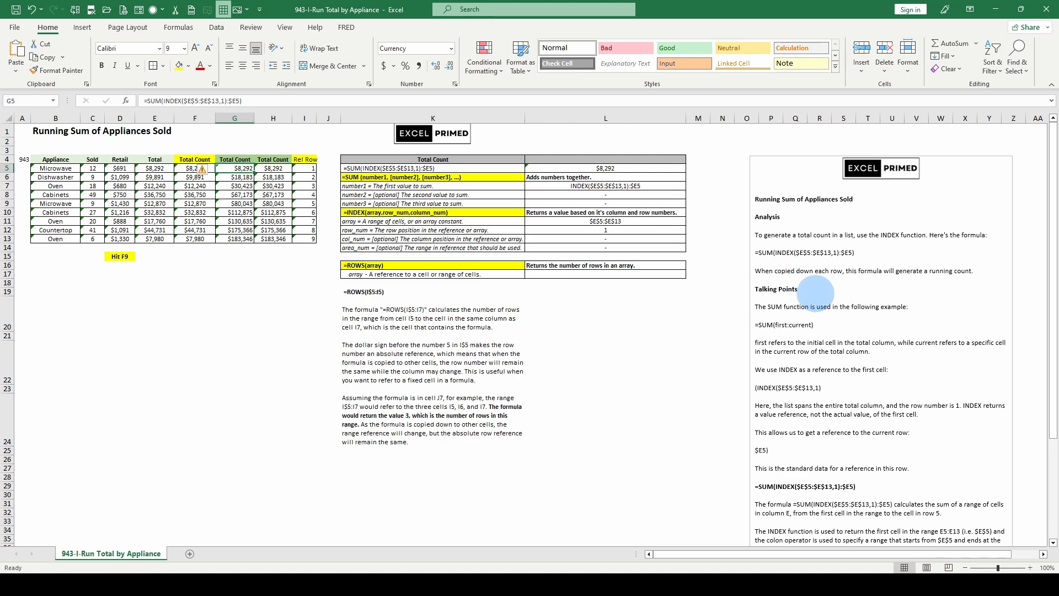
{"action": "scroll", "coordinate": [811, 283], "scroll_direction": "down", "scroll_amount": 1}
{"action": "scroll", "coordinate": [877, 499], "scroll_direction": "down", "scroll_amount": 3}
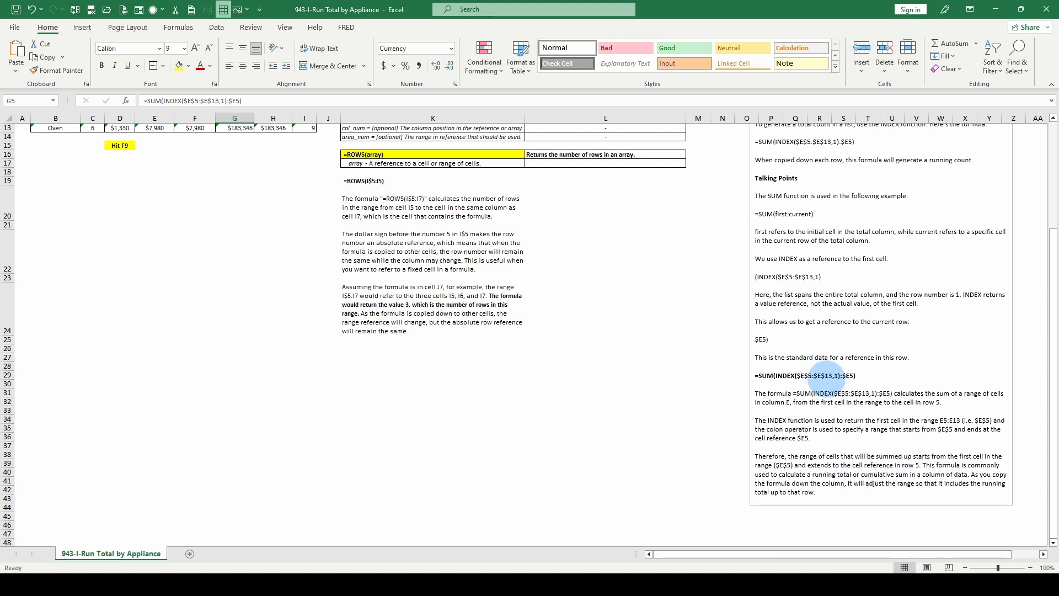
{"action": "scroll", "coordinate": [235, 163], "scroll_direction": "up", "scroll_amount": 4}
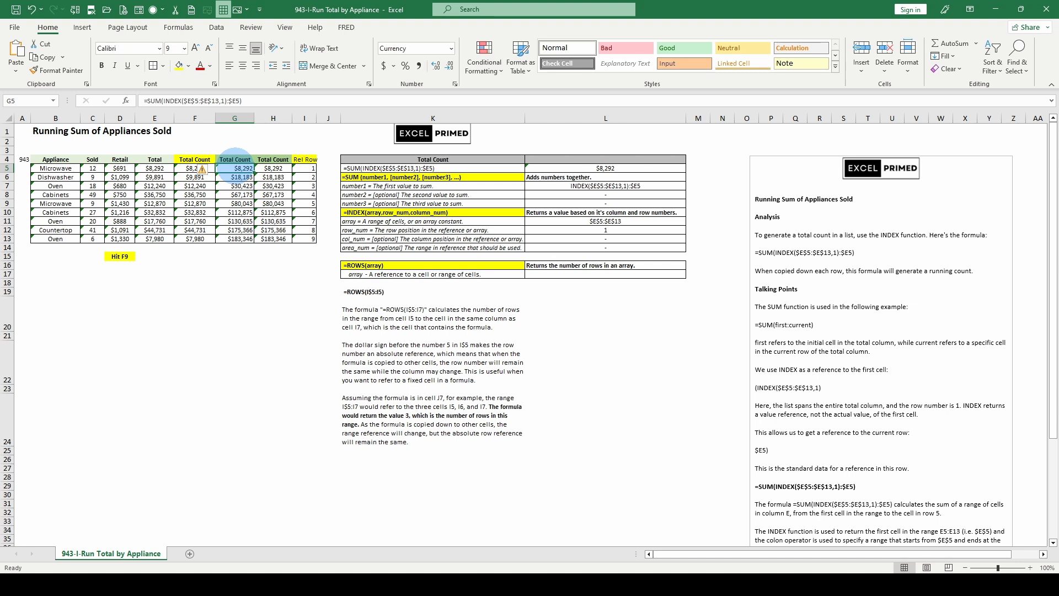
Evaluate the SUM argument of the running-total formula in G7 in place, and cancel the edit to keep the formula
{"action": "left_click_drag", "start_coordinate": [305, 185], "coordinate": [305, 168]}
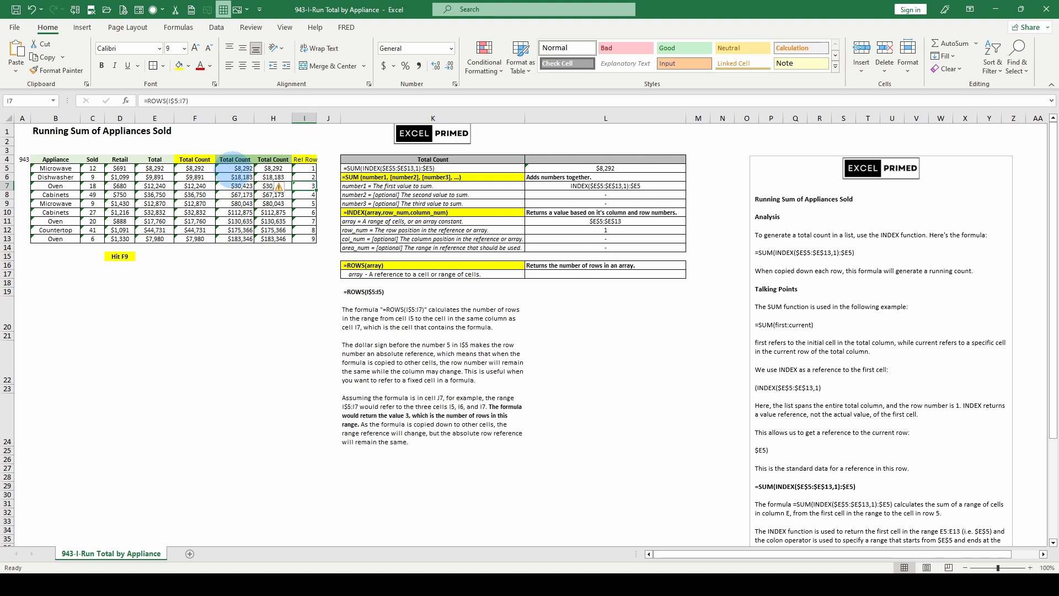
{"action": "left_click", "coordinate": [235, 186]}
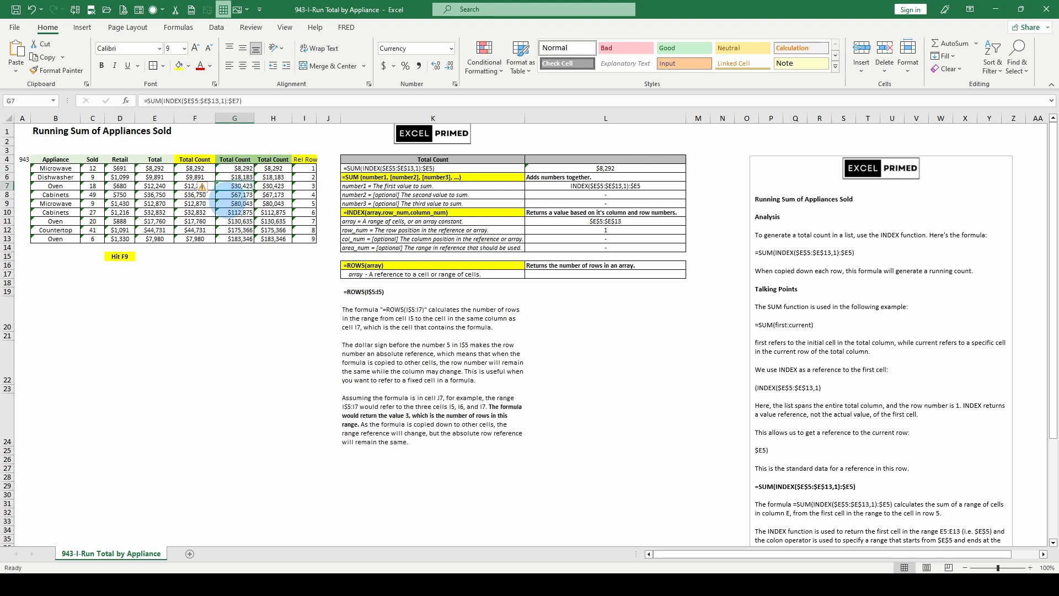
{"action": "left_click", "coordinate": [184, 101]}
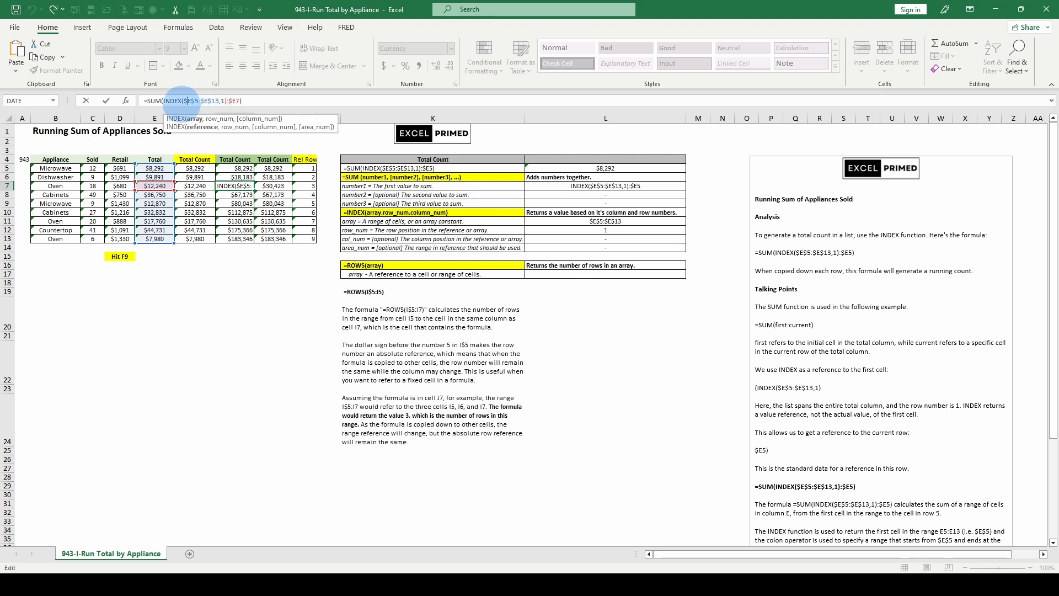
{"action": "left_click_drag", "start_coordinate": [169, 100], "coordinate": [181, 101]}
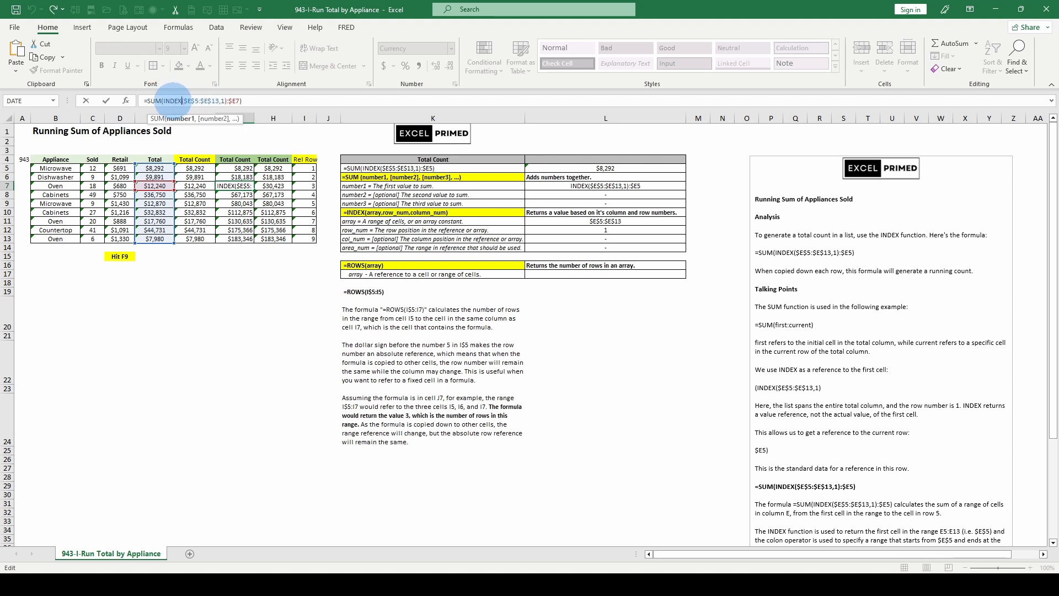
{"action": "left_click", "coordinate": [181, 119]}
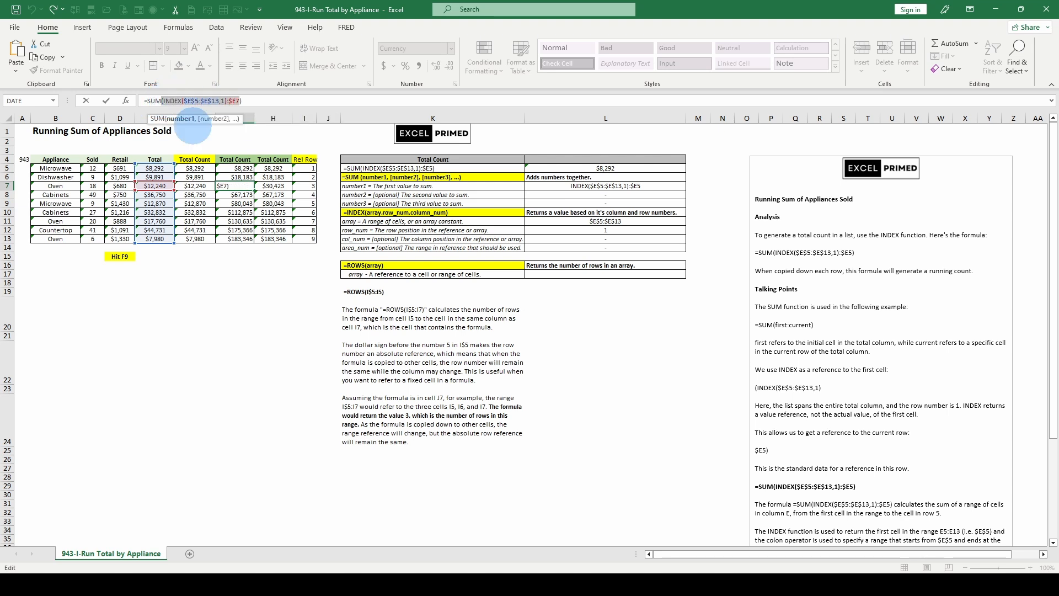
{"action": "key", "text": "F9"}
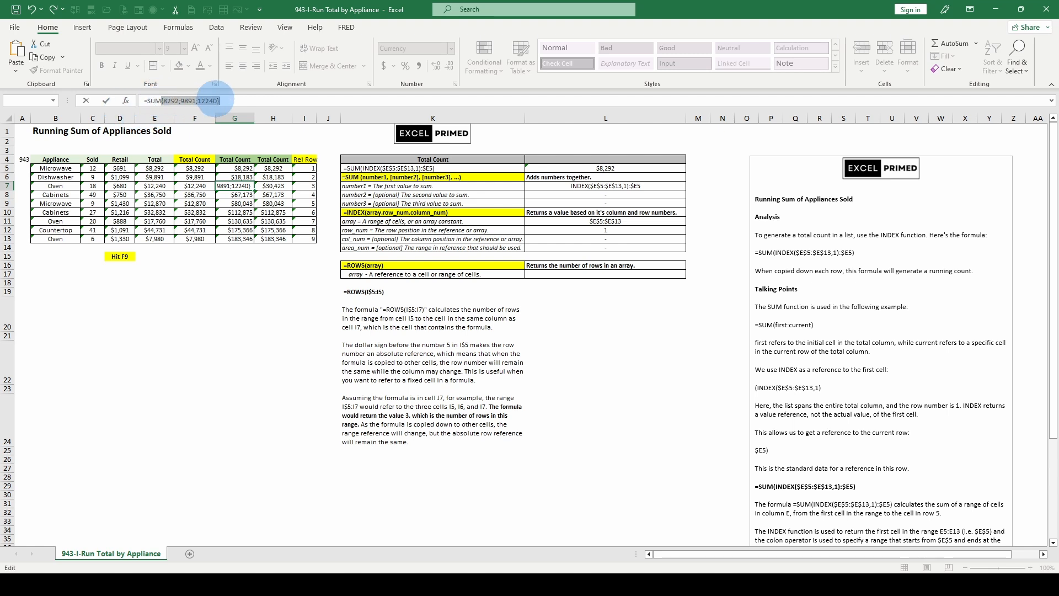
{"action": "key", "text": "Escape"}
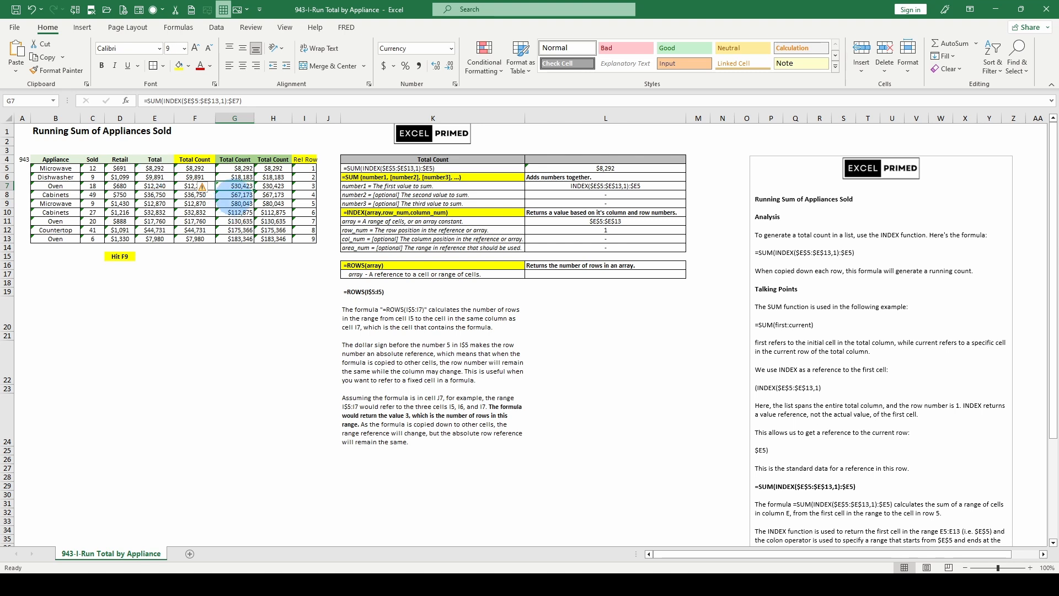
Evaluate the INDEX($E$5:$E$13,1):$E8 range inside the SUM formula in G8, and cancel the edit
{"action": "left_click", "coordinate": [235, 194]}
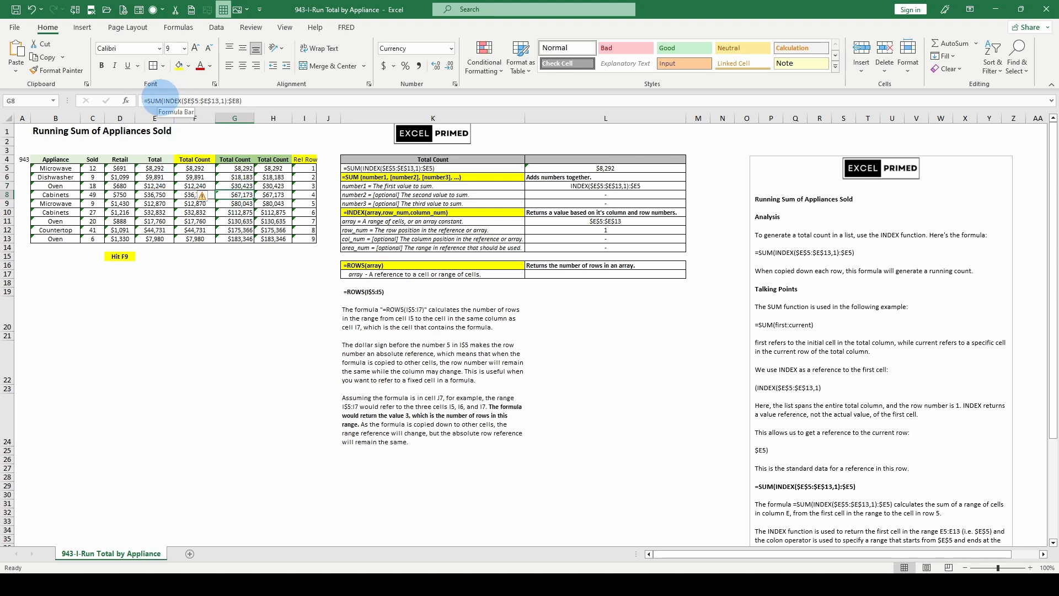
{"action": "left_click_drag", "start_coordinate": [162, 101], "coordinate": [241, 101]}
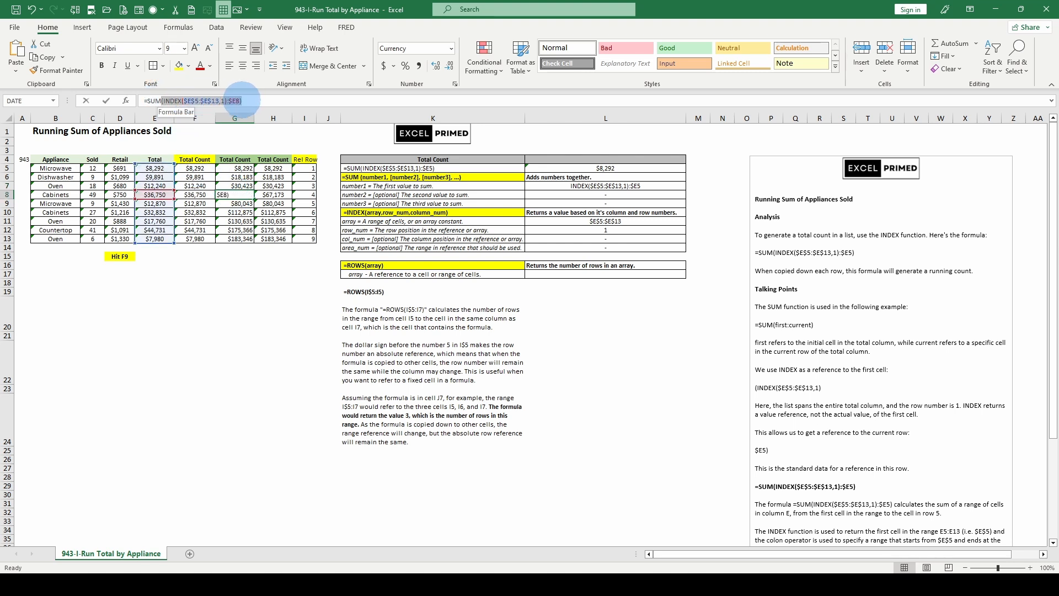
{"action": "key", "text": "F9"}
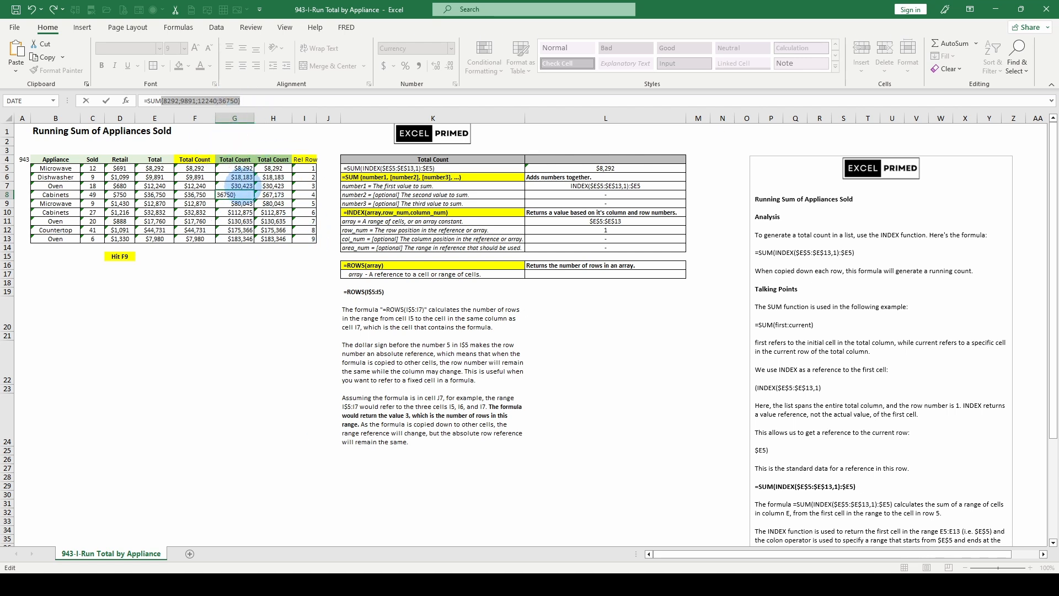
{"action": "key", "text": "Escape"}
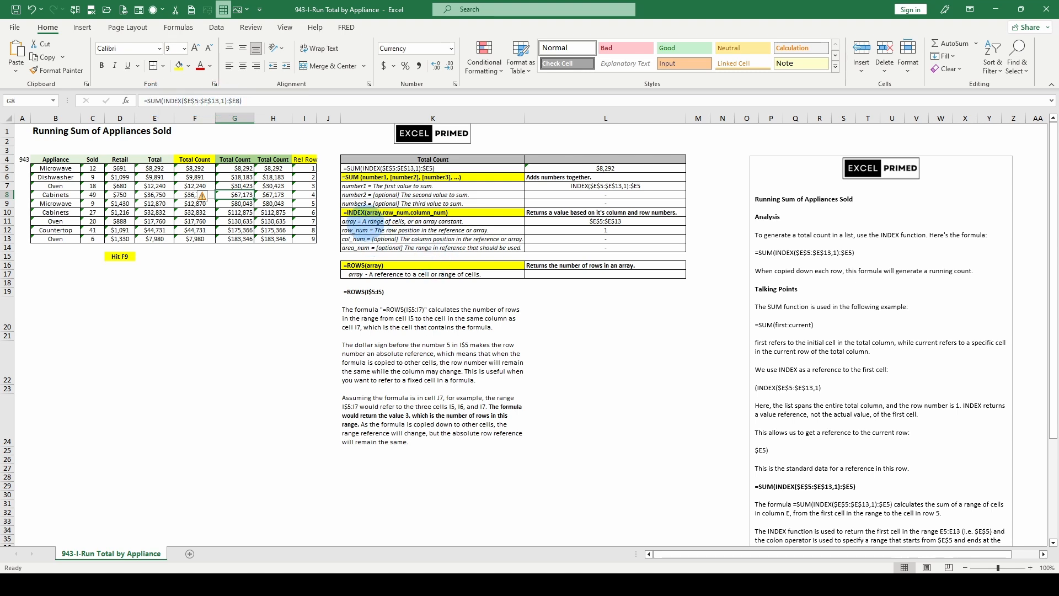
Review the INDEX array and row_num descriptions in K11 and K12 and the formulas in G5, G6 and F5
{"action": "left_click", "coordinate": [362, 221]}
{"action": "left_click", "coordinate": [362, 231]}
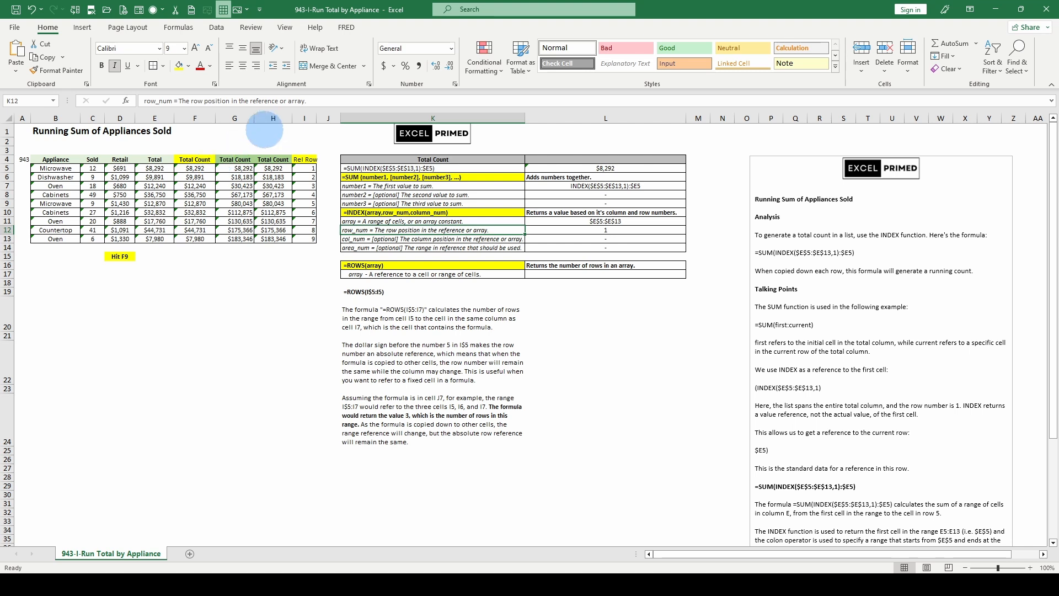
{"action": "left_click", "coordinate": [242, 167]}
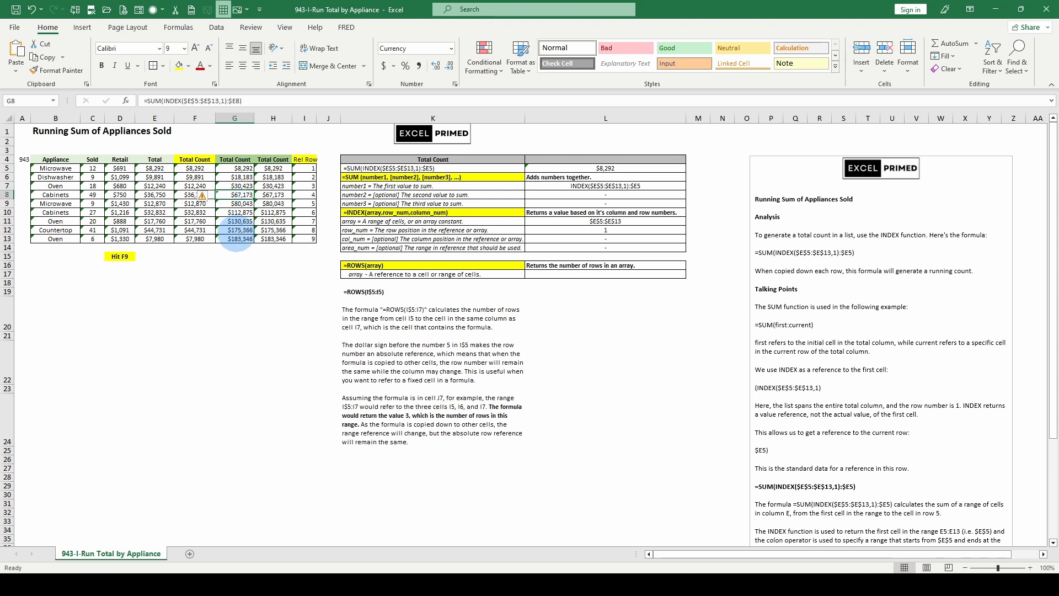
{"action": "left_click", "coordinate": [239, 176]}
{"action": "left_click", "coordinate": [196, 168]}
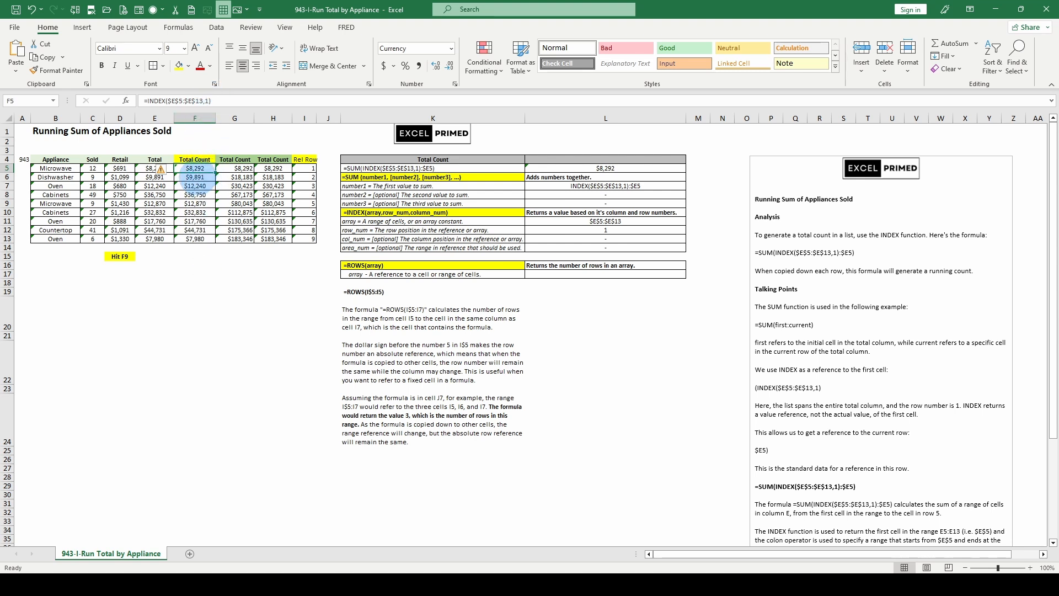
Fill blank cell F3 down through F13 to clear the yellow-headed Total Count column, and narrow column F
{"action": "left_click_drag", "start_coordinate": [194, 151], "coordinate": [195, 242]}
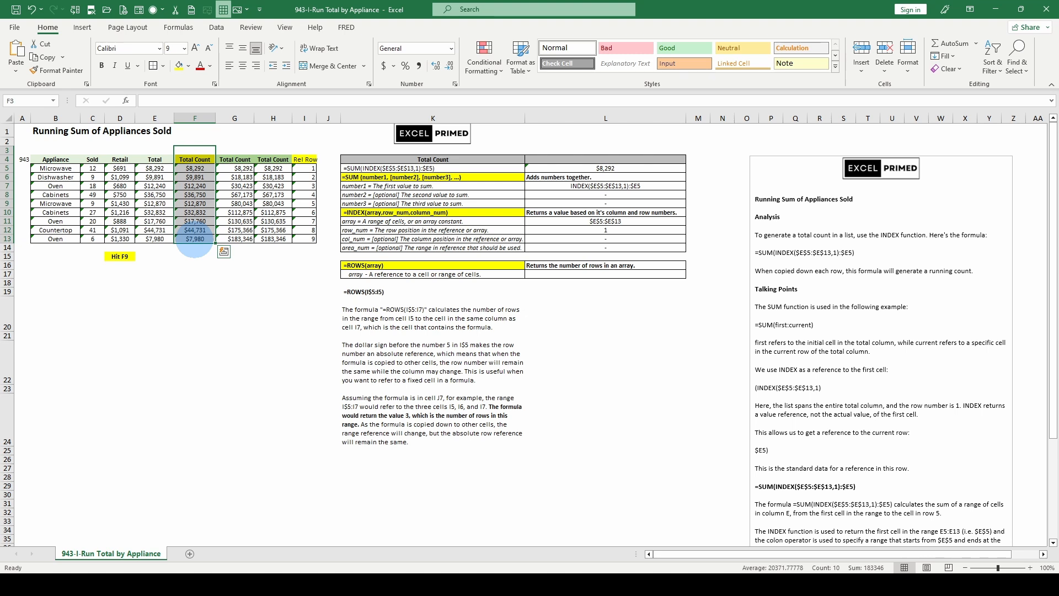
{"action": "key", "text": "ctrl+d"}
{"action": "left_click", "coordinate": [199, 195]}
{"action": "left_click_drag", "start_coordinate": [216, 116], "coordinate": [200, 116]}
Apply borders to the Total values in E5:E13 and narrow the blank column F further
{"action": "left_click_drag", "start_coordinate": [154, 167], "coordinate": [154, 246]}
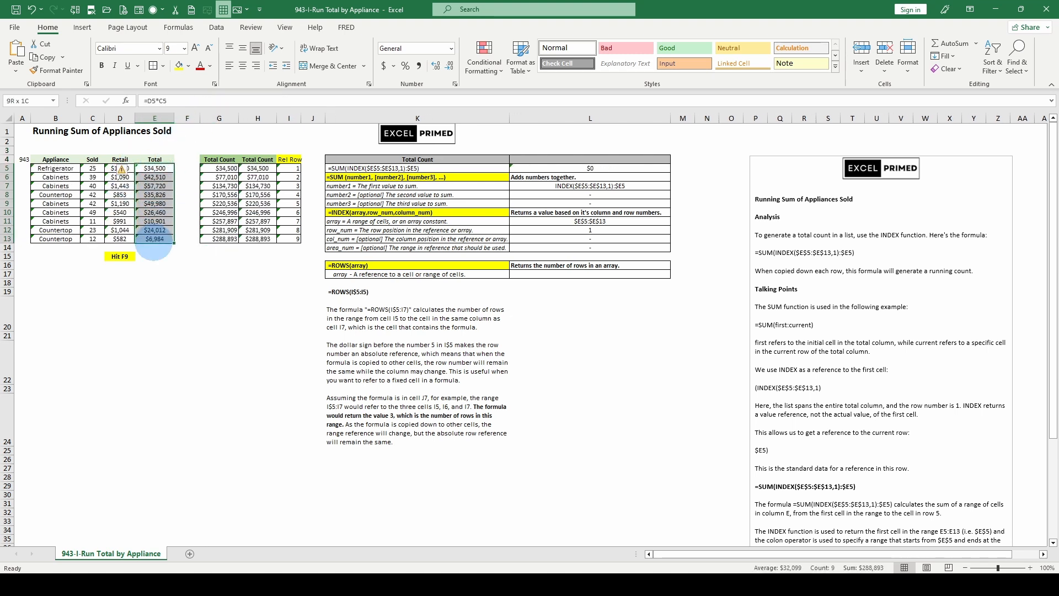
{"action": "left_click", "coordinate": [163, 65]}
{"action": "left_click", "coordinate": [155, 171]}
{"action": "left_click", "coordinate": [165, 194]}
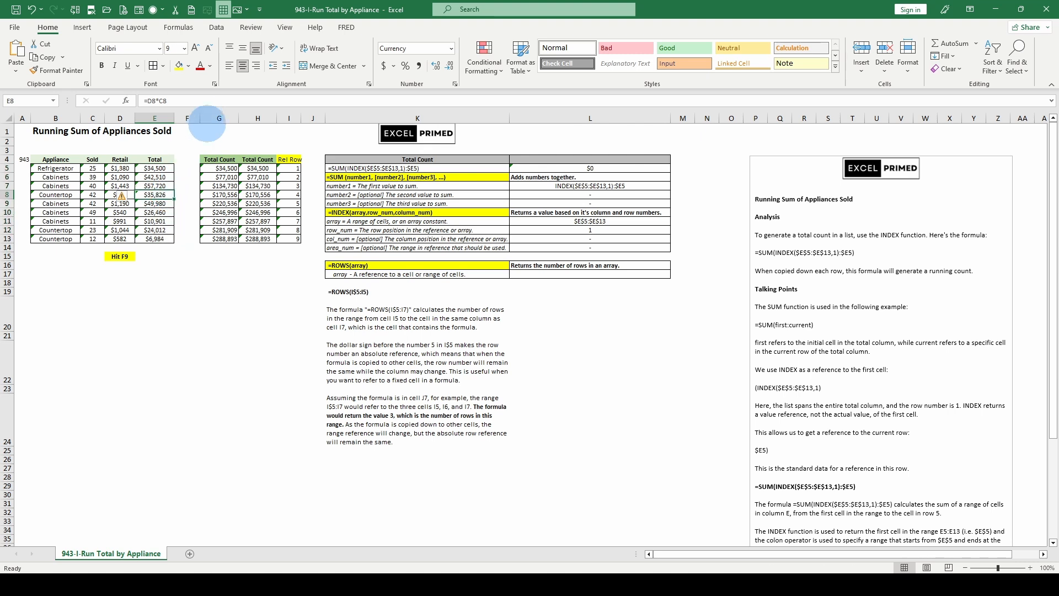
{"action": "left_click_drag", "start_coordinate": [200, 116], "coordinate": [186, 116]}
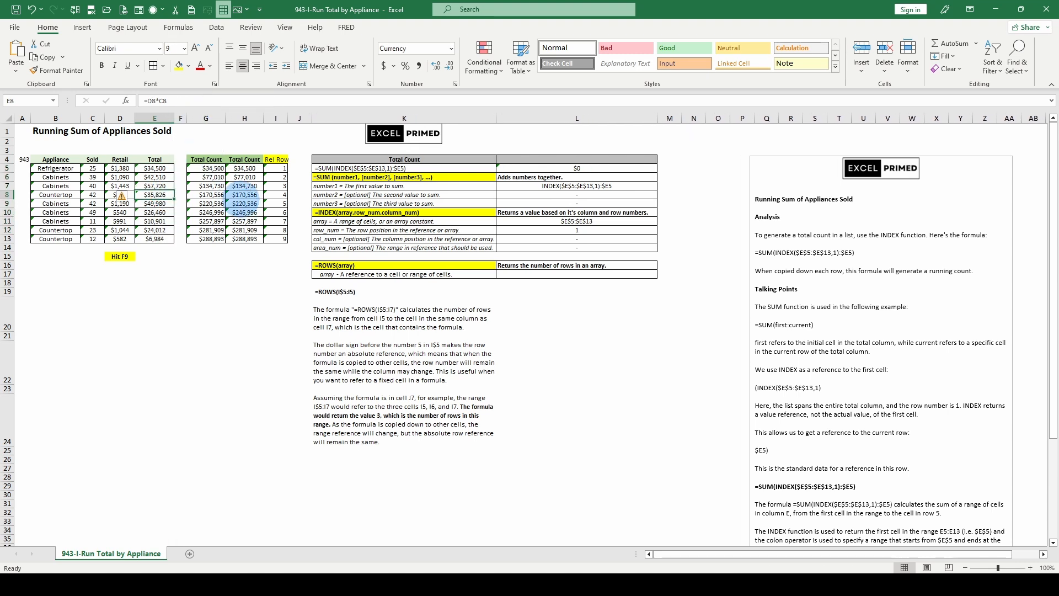
{"action": "left_click", "coordinate": [206, 167]}
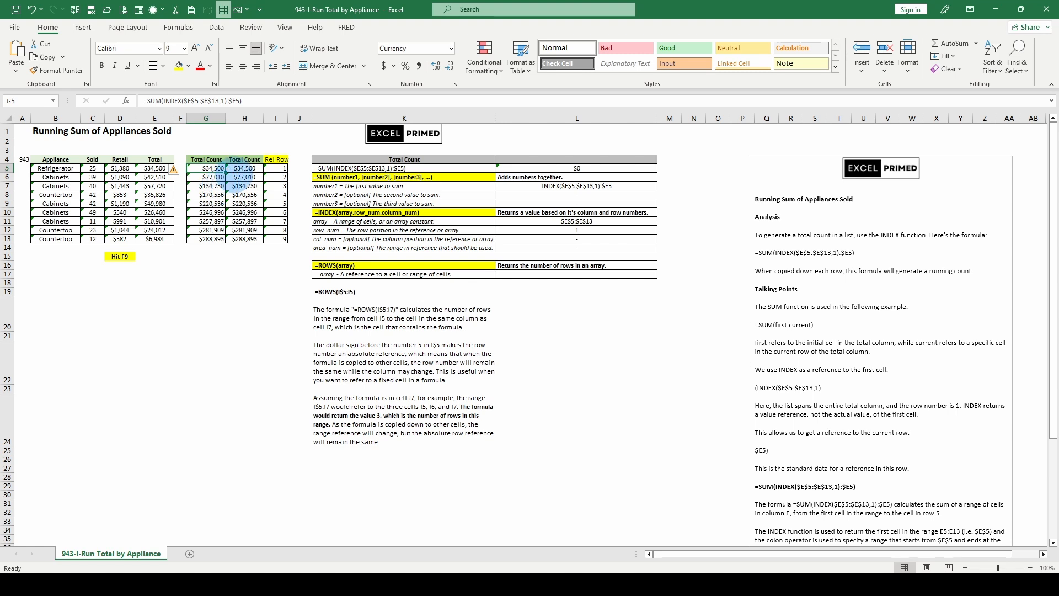
Compare the simple running-total formulas in H5:H8 and H12 of the second Total Count column with the SUM and INDEX formula in G6
{"action": "left_click", "coordinate": [243, 169]}
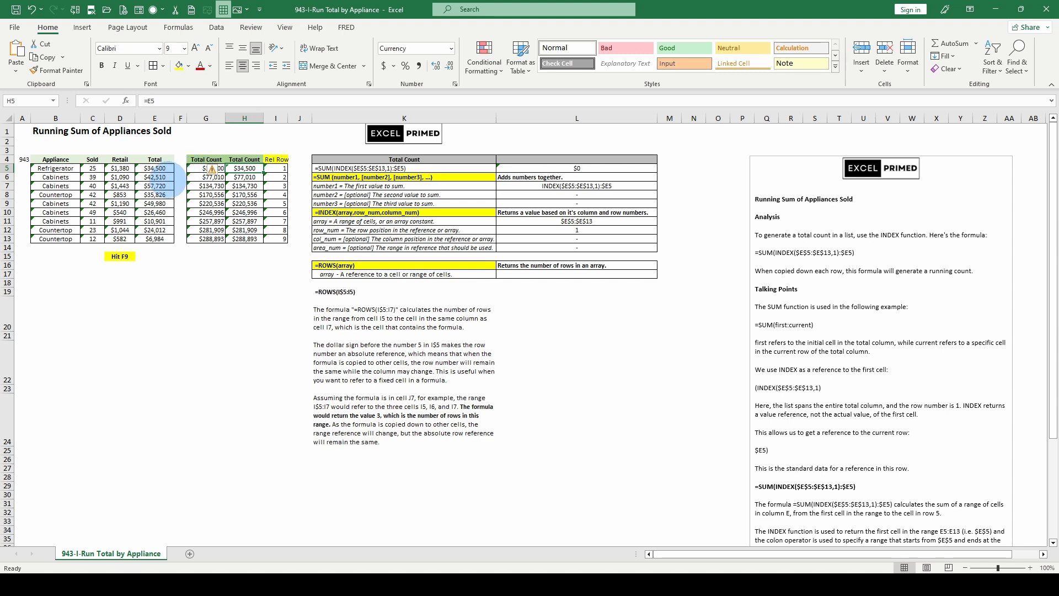
{"action": "left_click", "coordinate": [244, 177]}
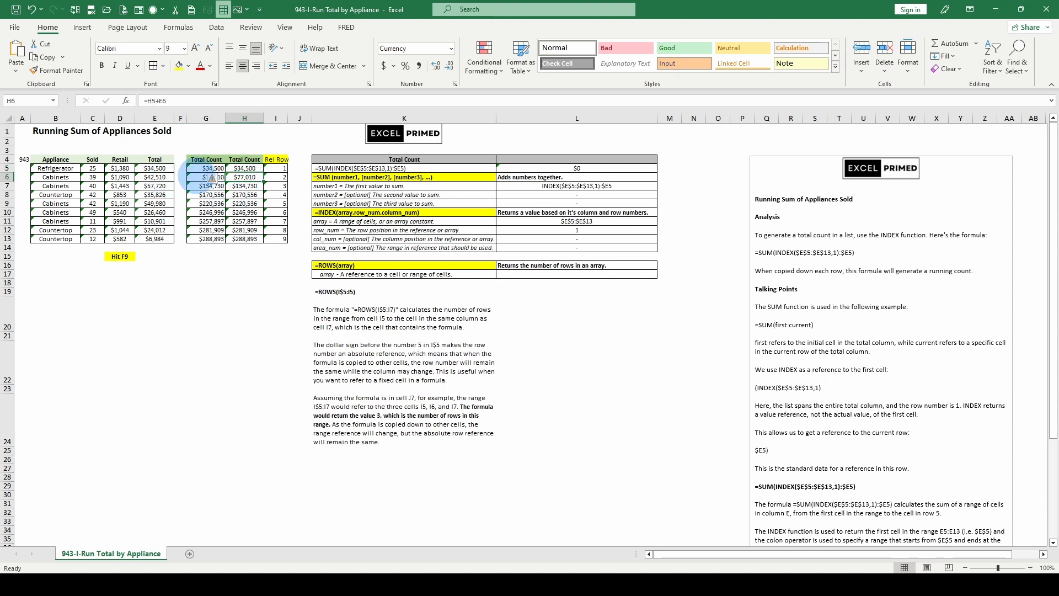
{"action": "left_click", "coordinate": [210, 177]}
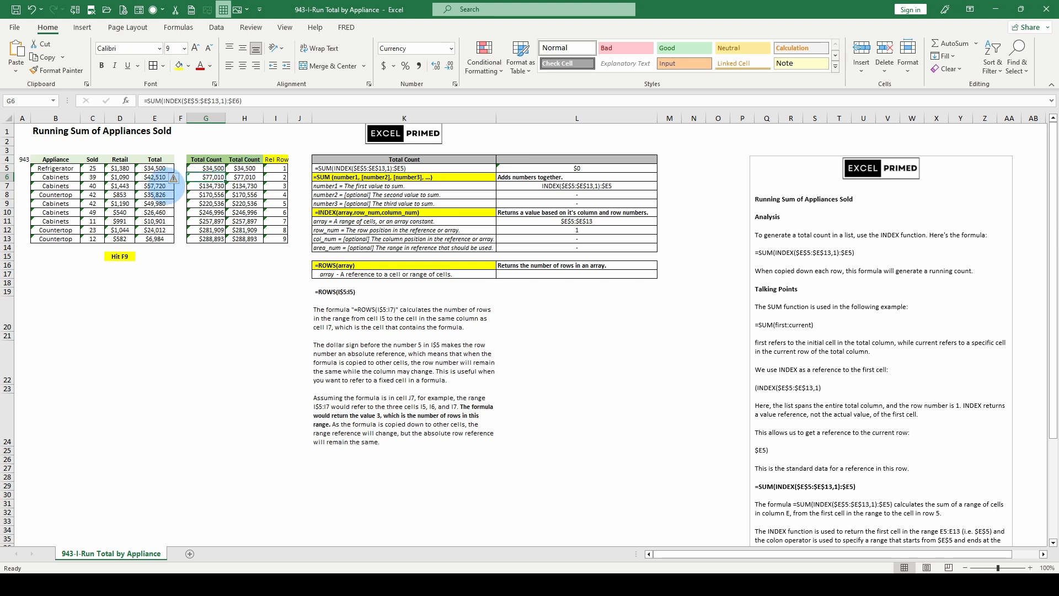
{"action": "left_click", "coordinate": [249, 186]}
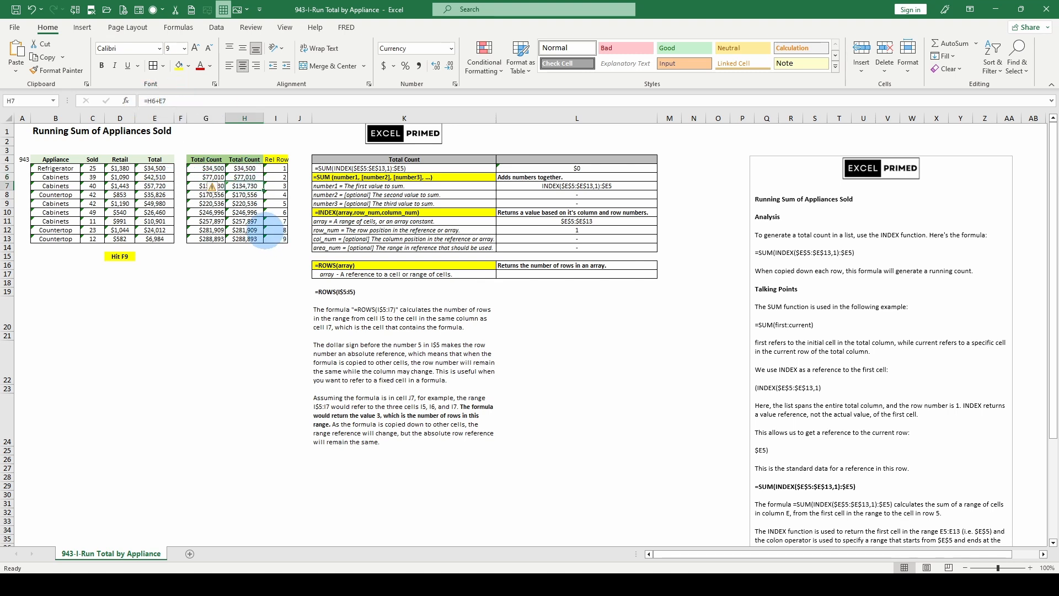
{"action": "left_click", "coordinate": [243, 194]}
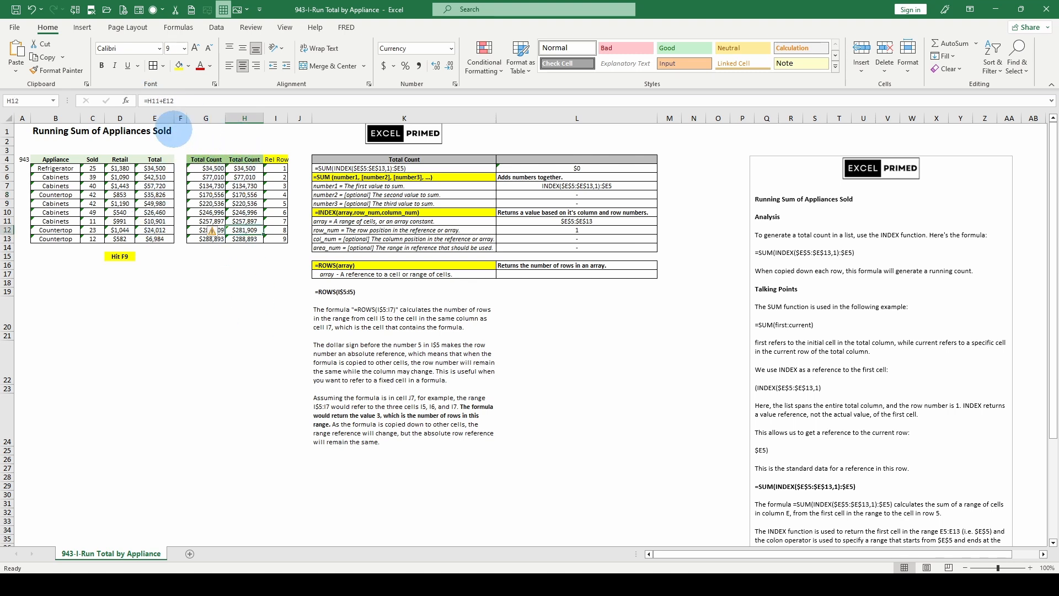
{"action": "left_click", "coordinate": [243, 228]}
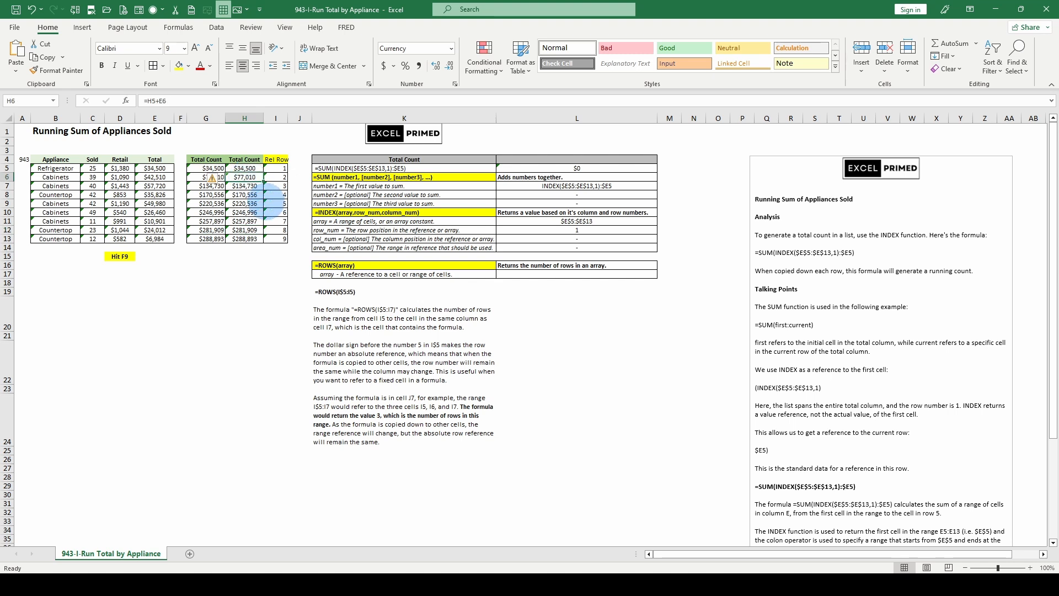
{"action": "left_click", "coordinate": [245, 194]}
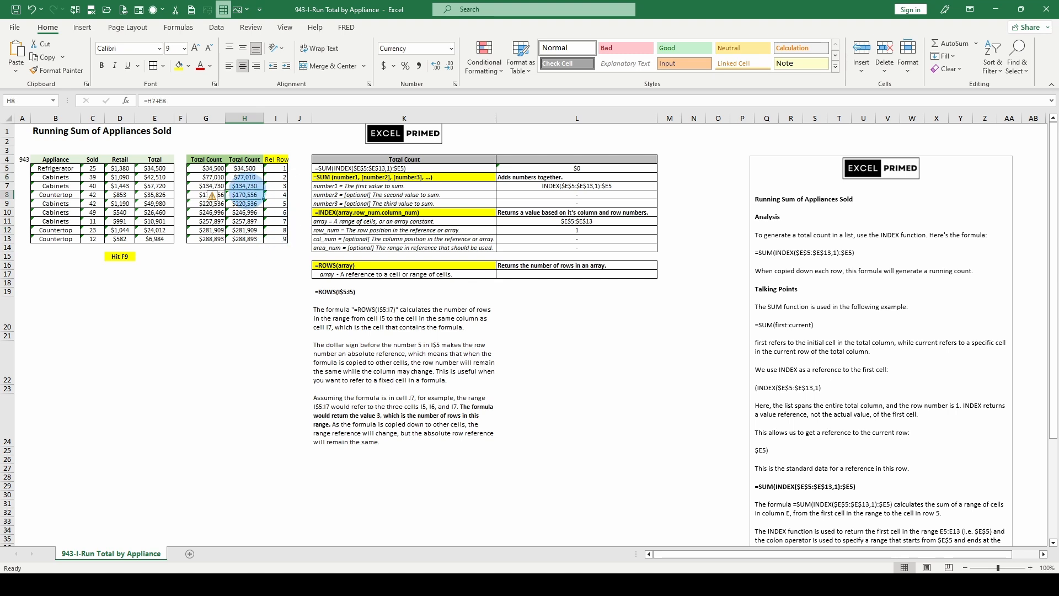
{"action": "left_click", "coordinate": [206, 177]}
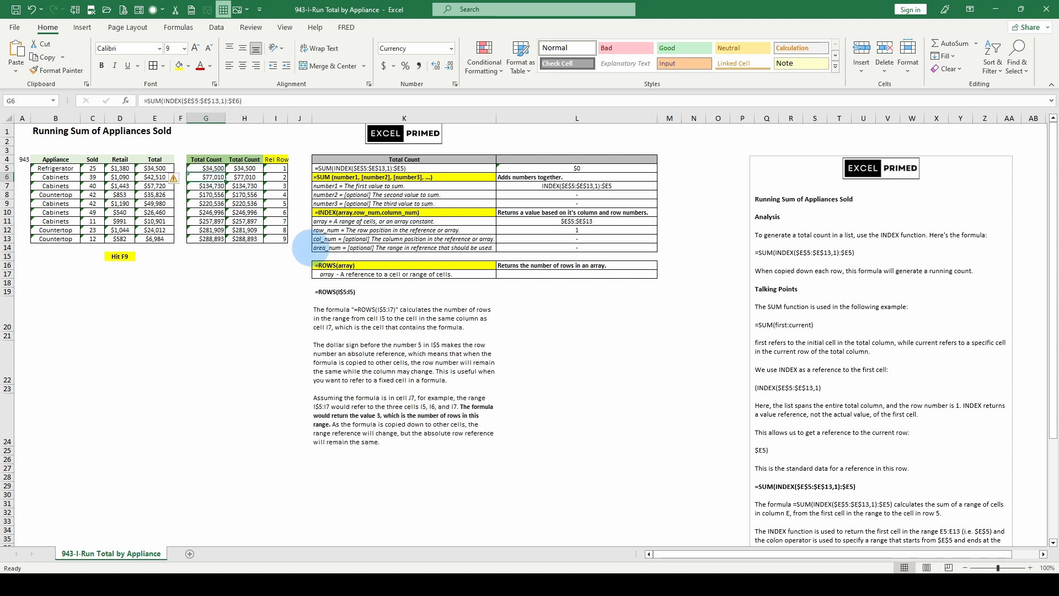
{"action": "left_click", "coordinate": [245, 194]}
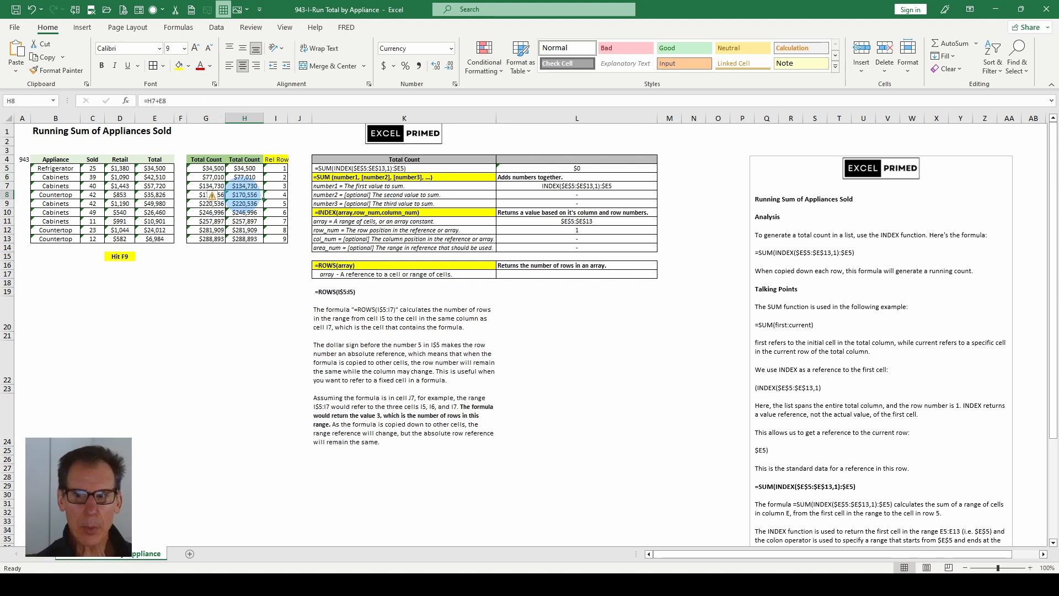